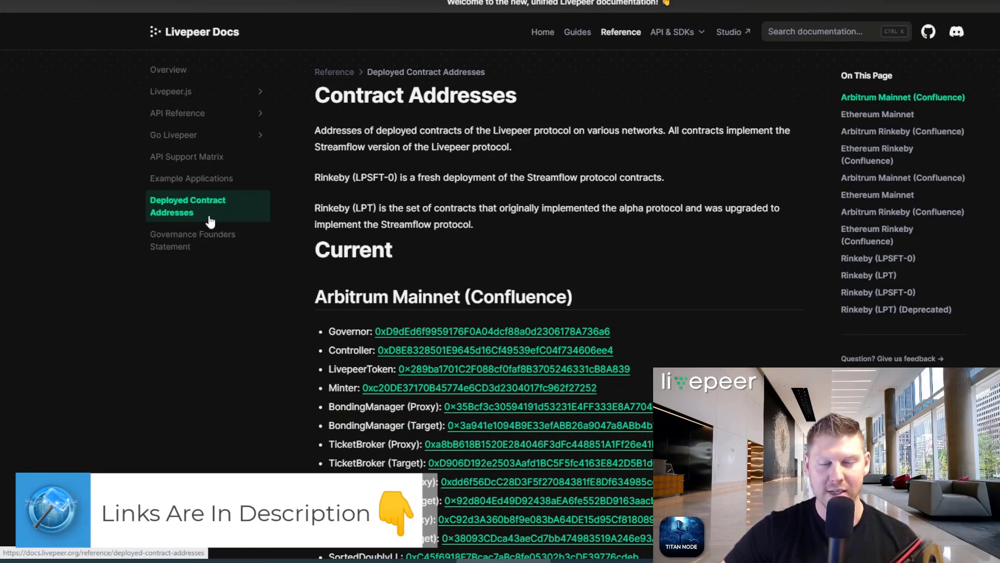
Step: Copy the BondingManager (Proxy) address from the Arbitrum Mainnet (Confluence) contract list
scroll(721, 288, "down", 1)
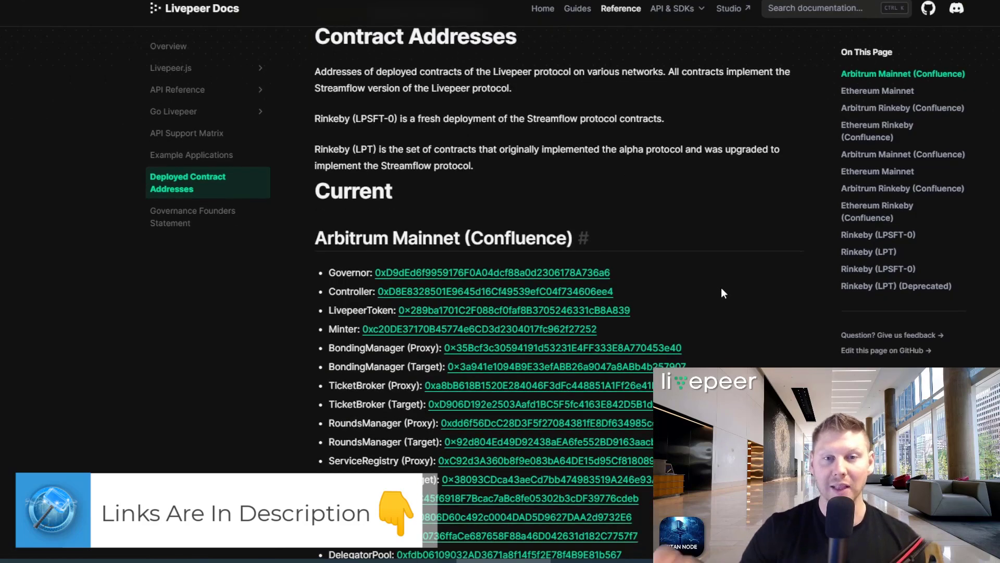
scroll(719, 284, "down", 1)
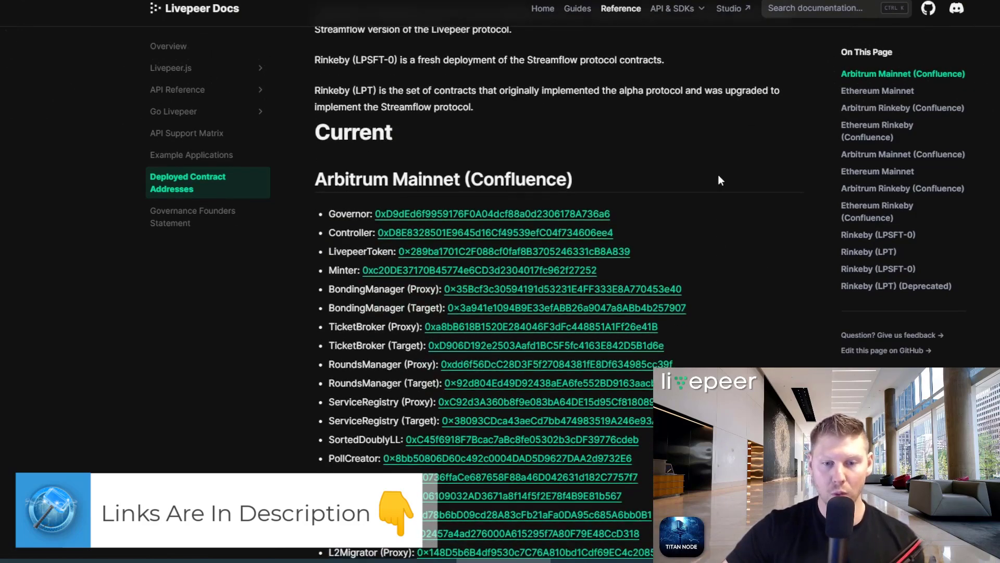
scroll(720, 182, "down", 1)
left_click_drag(705, 238, 316, 224)
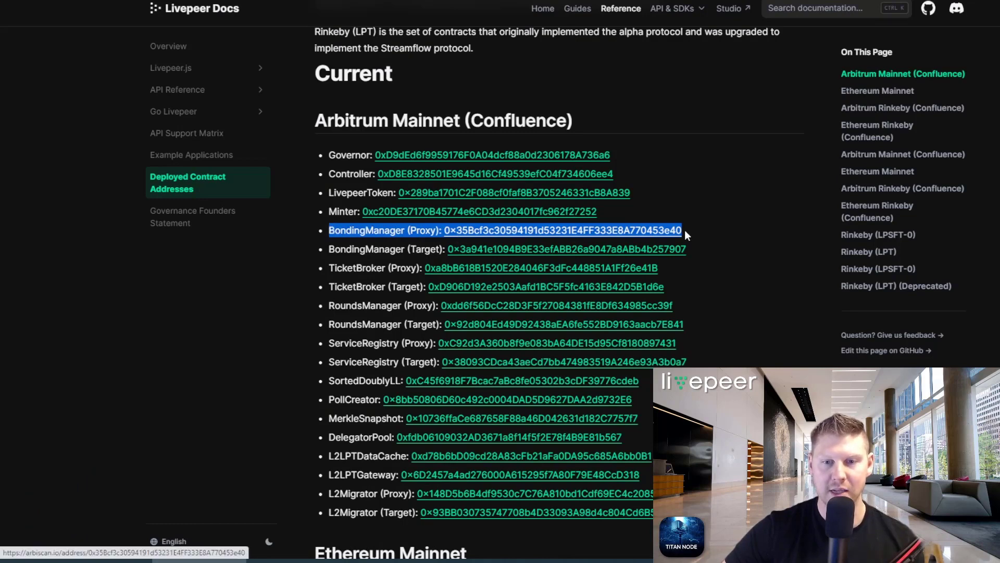
left_click_drag(701, 231, 442, 229)
key("ctrl+c")
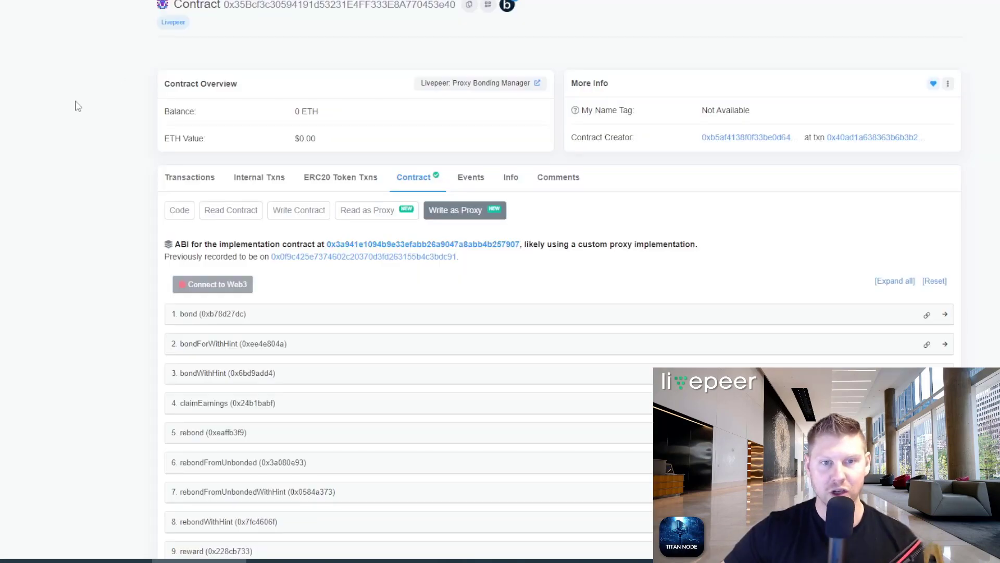
Step: Look up the pasted BondingManager address in Arbiscan's search
scroll(94, 91, "up", 1)
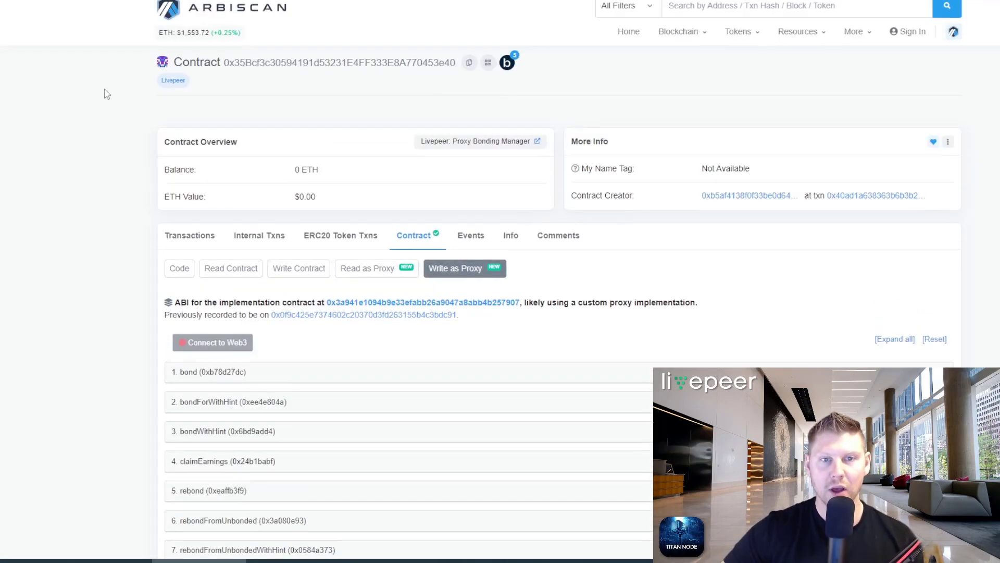
left_click(723, 12)
key("ctrl+v")
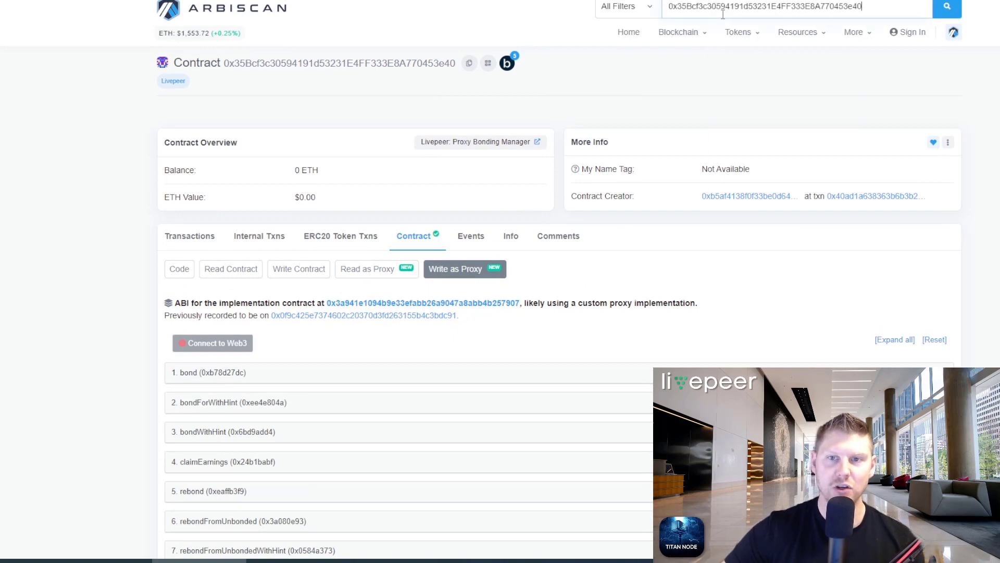
key("Return")
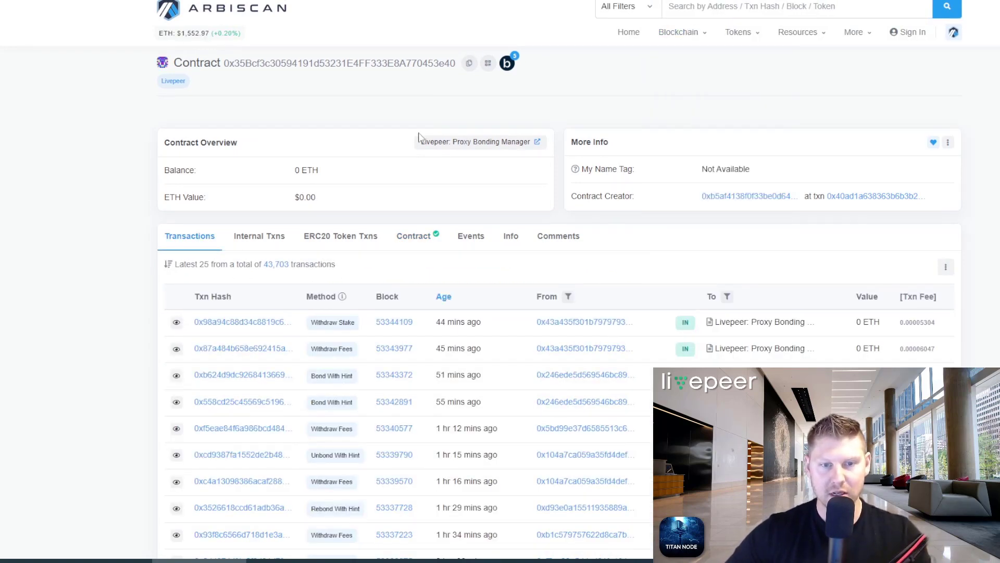
Step: Open the contract's Write as Proxy functions and connect MetaMask as the Web3 wallet
left_click(420, 246)
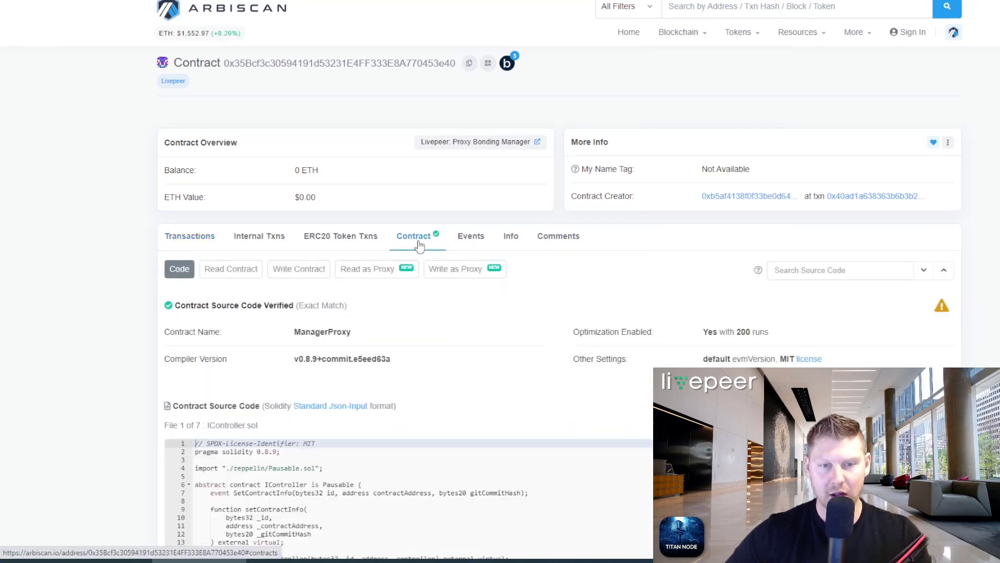
left_click(439, 273)
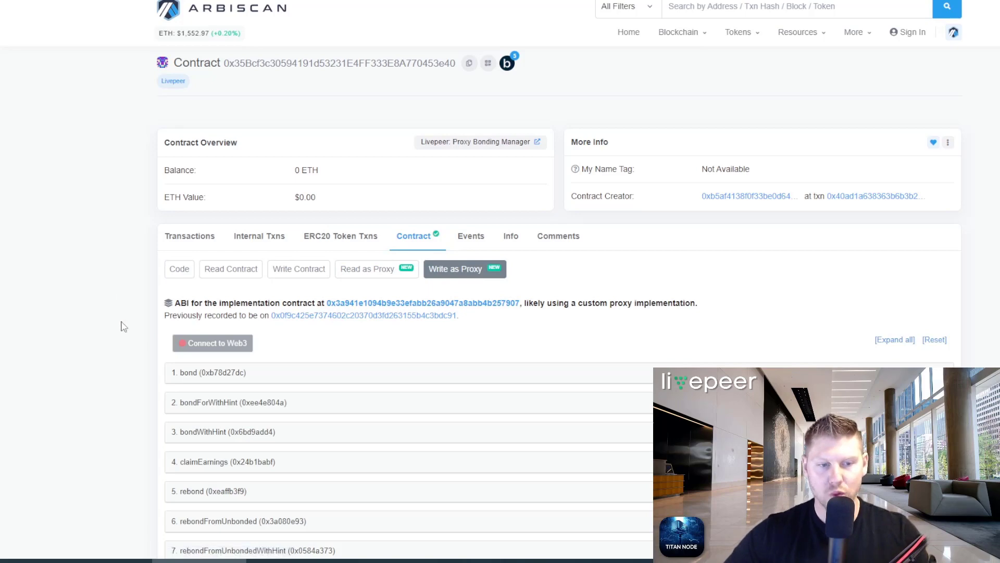
left_click(224, 344)
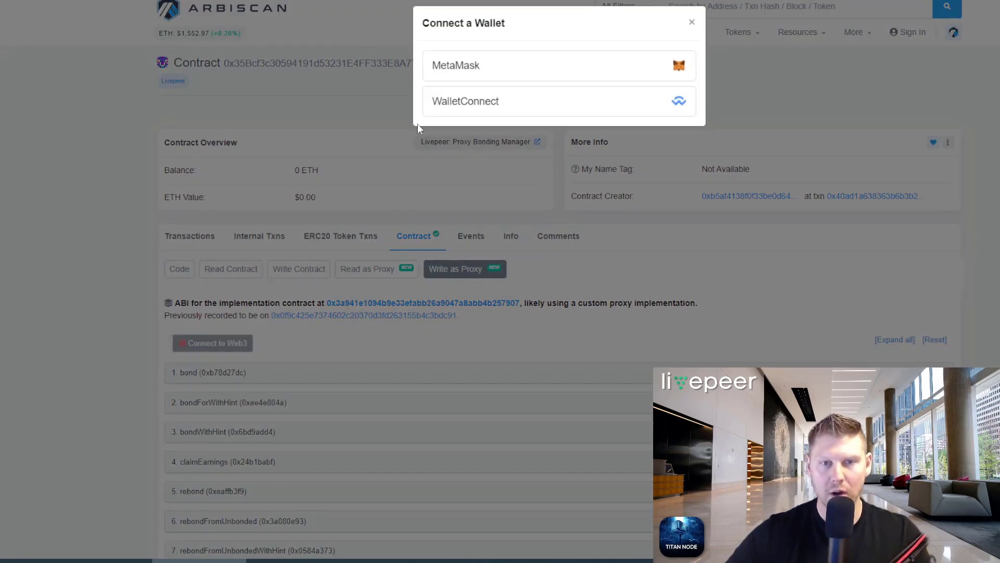
left_click(458, 68)
left_click(620, 80)
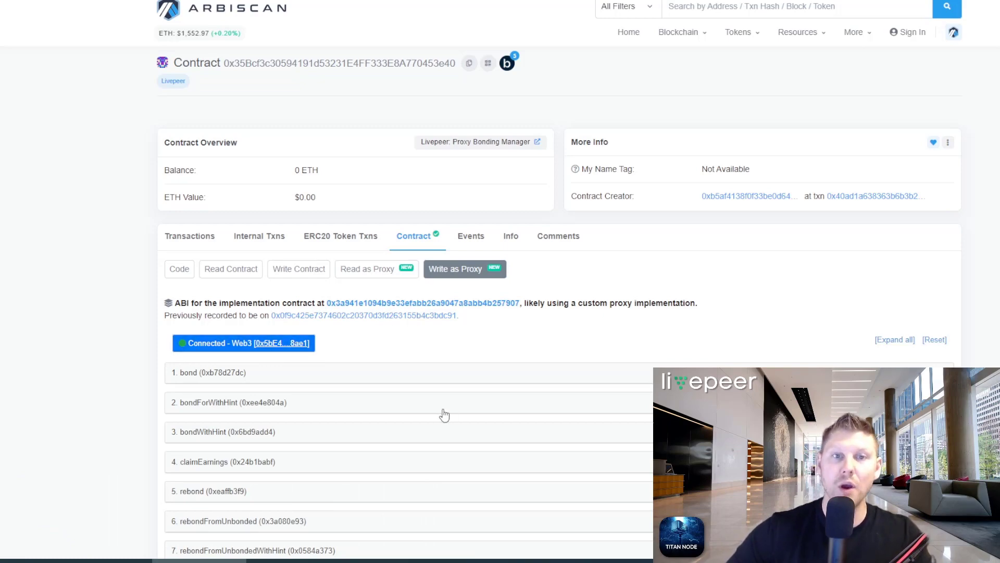
Step: Expand function 18, transferBond, to reveal its _delegator, _amount and position-hint fields
scroll(106, 273, "down", 8)
scroll(107, 275, "down", 1)
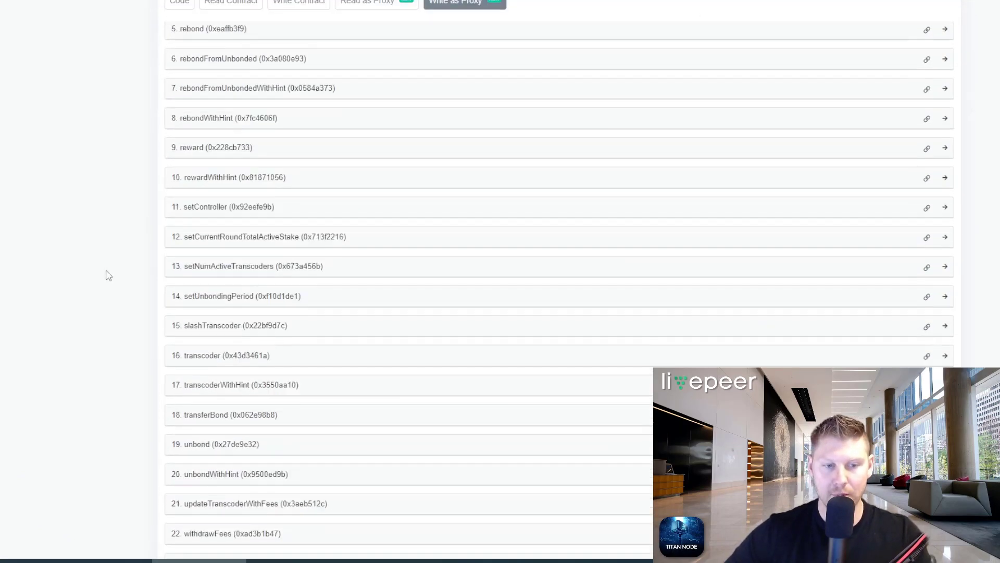
scroll(106, 280, "down", 1)
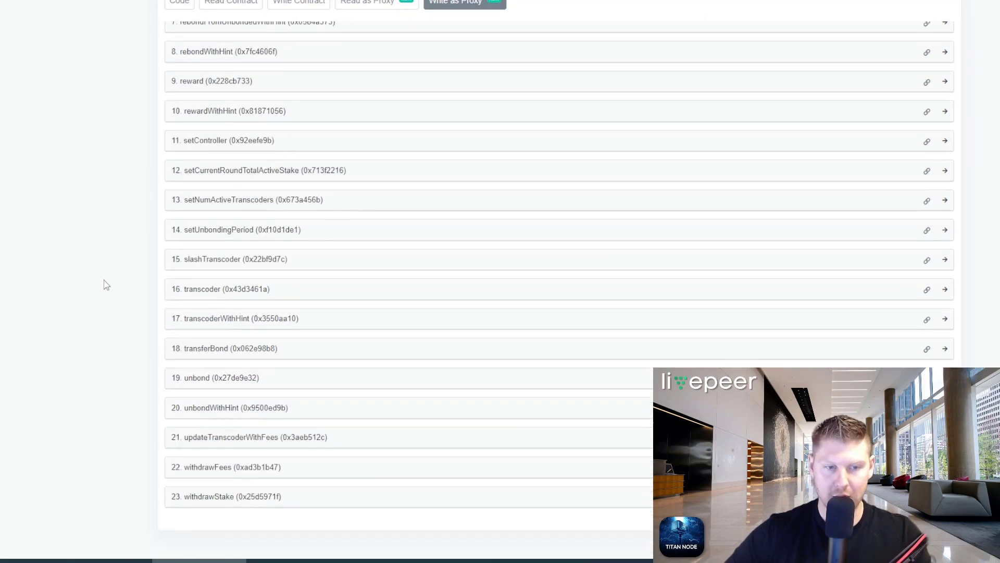
left_click(208, 349)
scroll(131, 347, "down", 1)
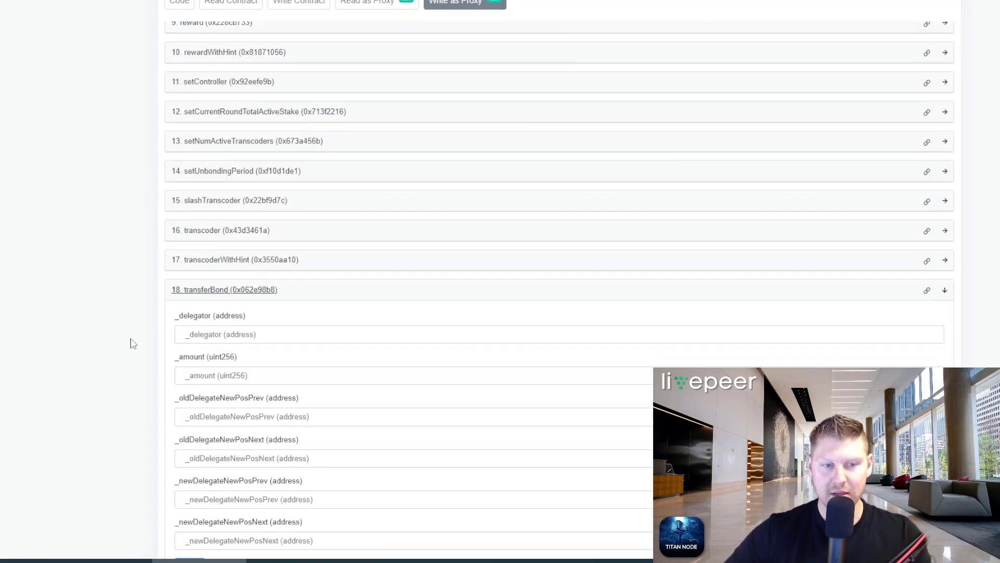
scroll(131, 343, "down", 1)
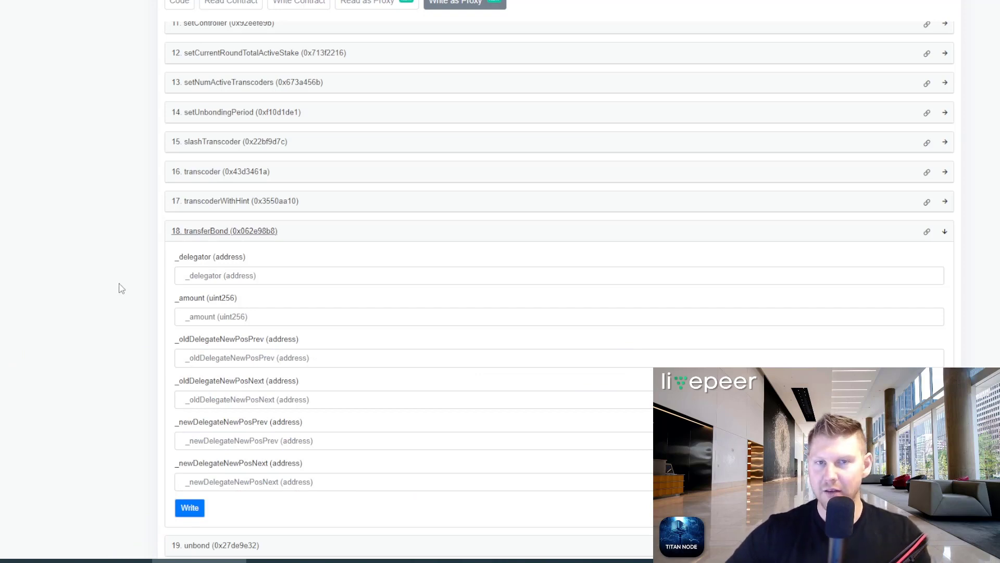
scroll(121, 288, "down", 1)
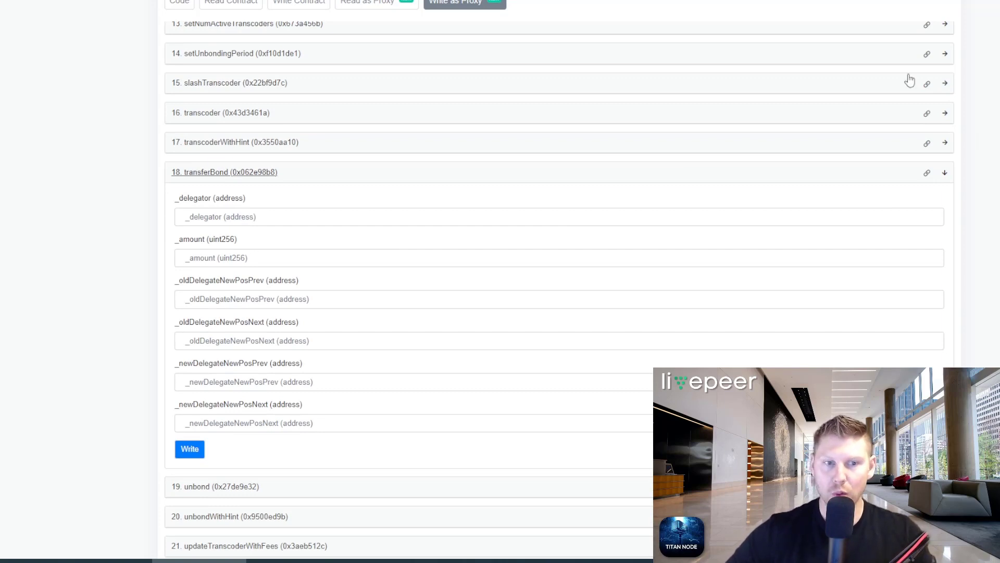
Step: Copy the connected wallet's address from MetaMask and paste it into transferBond's _delegator field
left_click(272, 215)
left_click(263, 255)
key("Tab")
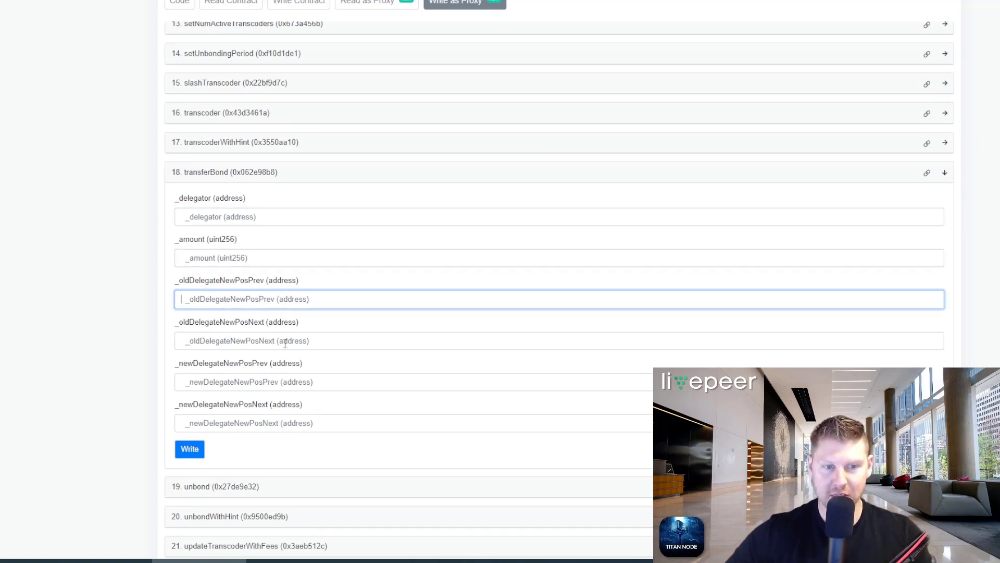
left_click(263, 217)
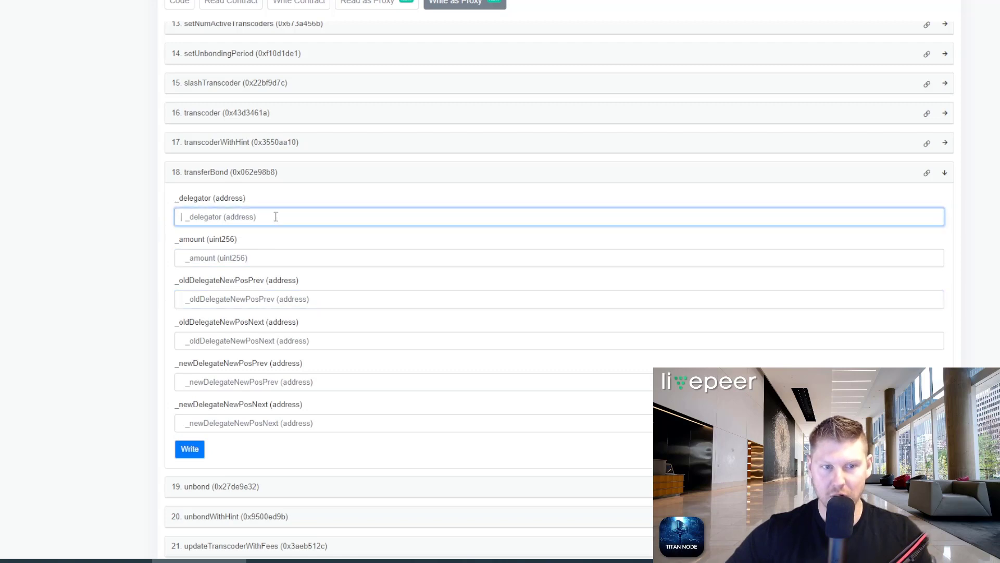
left_click_drag(247, 200, 165, 203)
left_click(227, 216)
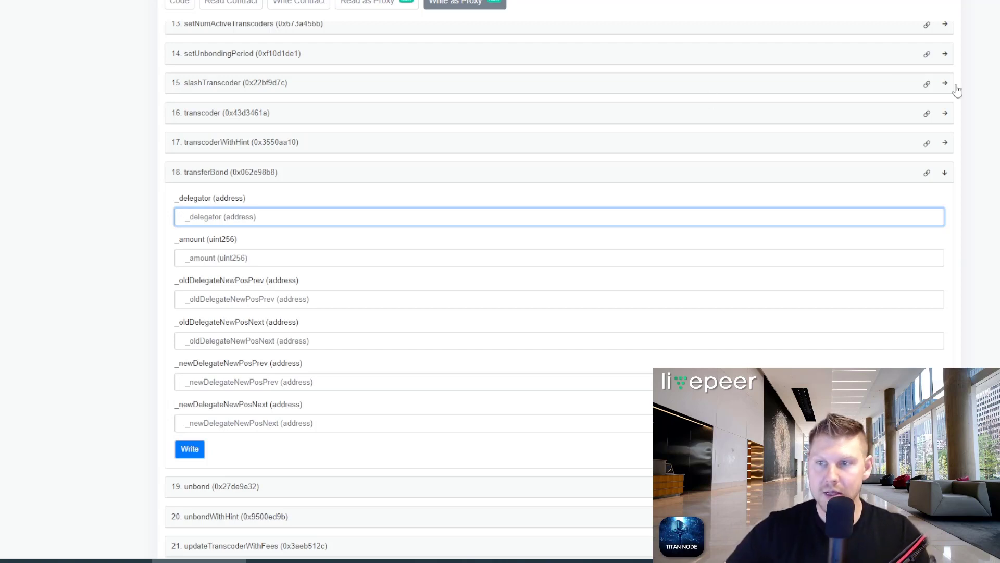
left_click(995, 1)
left_click(987, 69)
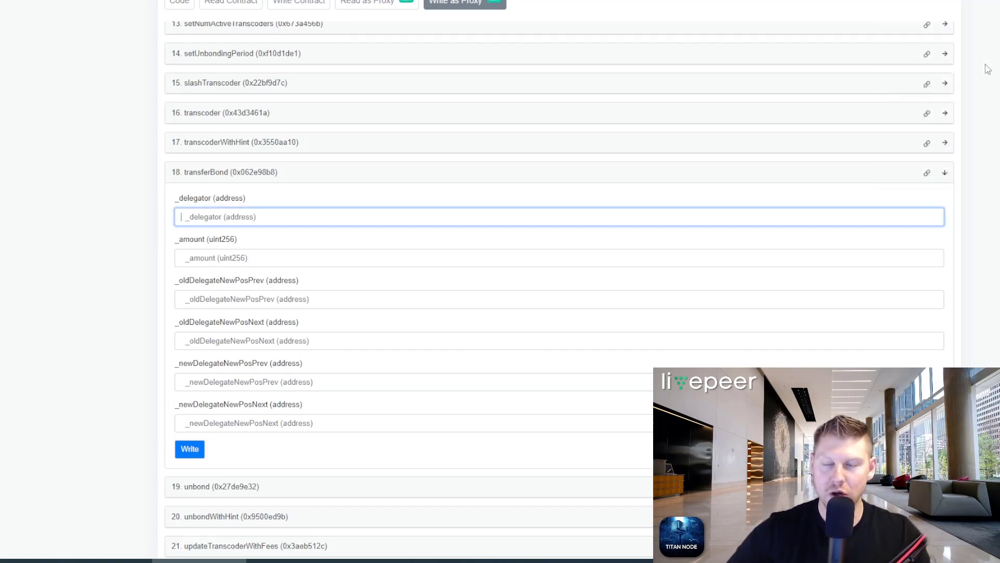
left_click(251, 216)
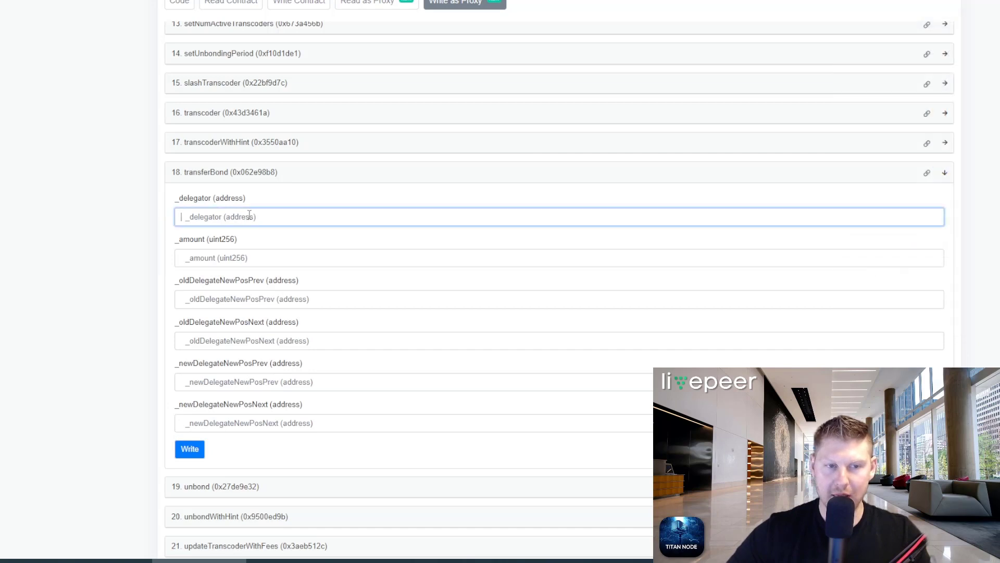
type("0xBe8770603dAf200b1Fa136aD354BA854928e602B")
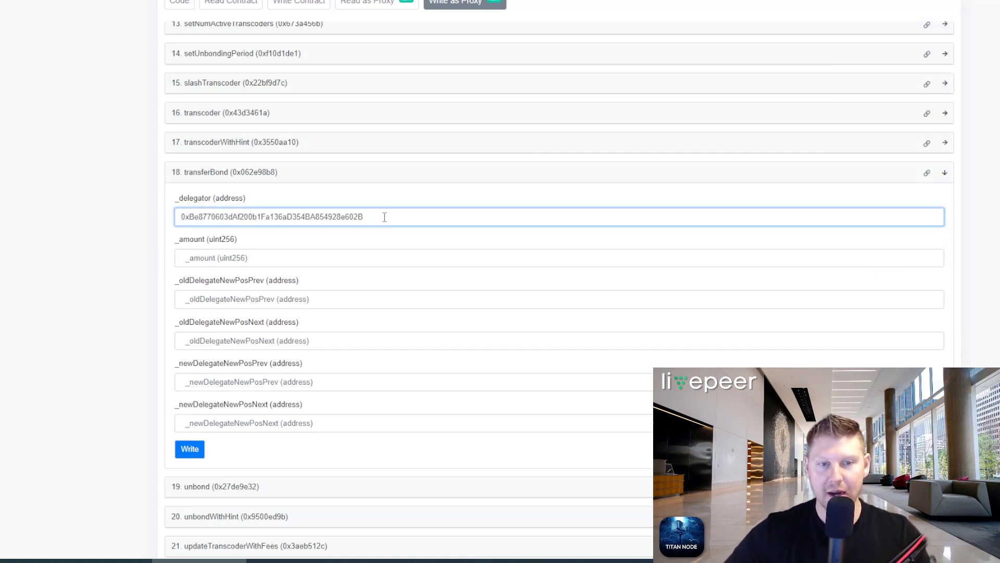
left_click_drag(385, 217, 154, 228)
left_click(251, 263)
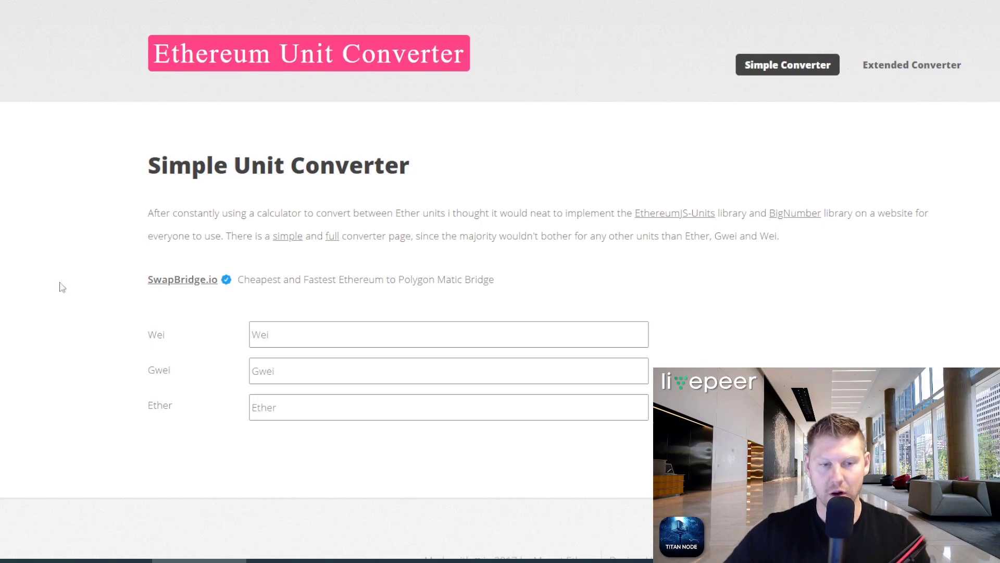
left_click(297, 415)
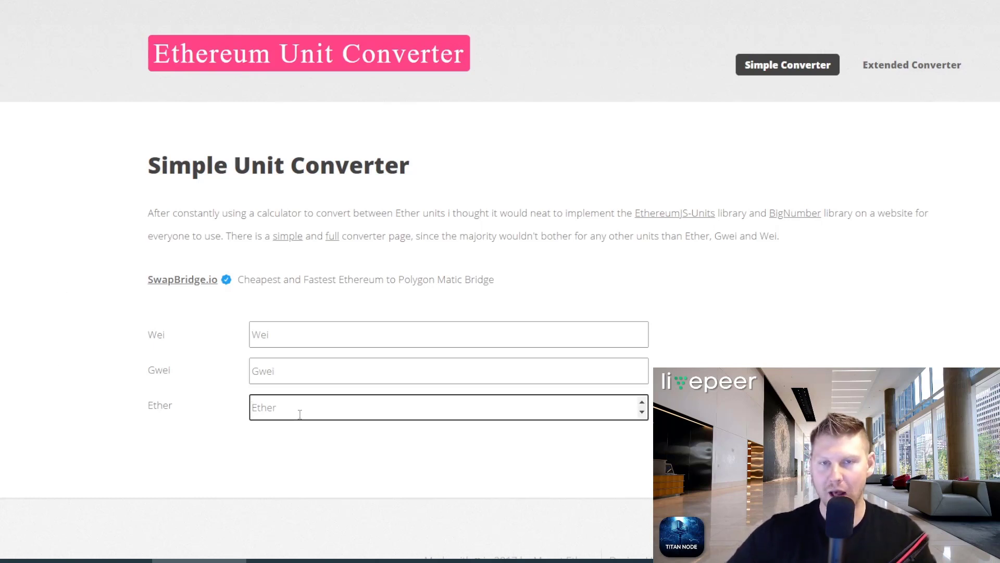
type("200")
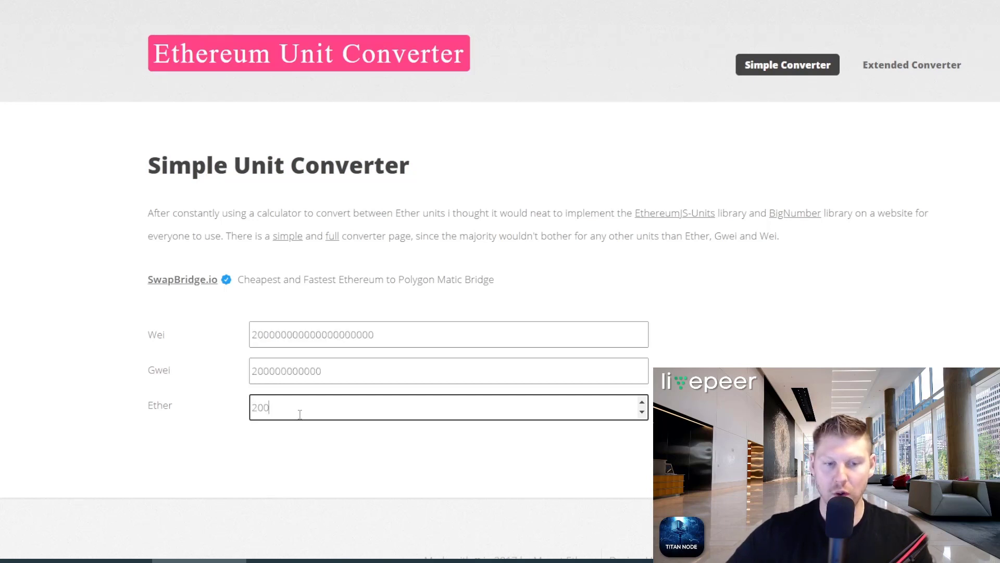
left_click_drag(148, 342, 226, 334)
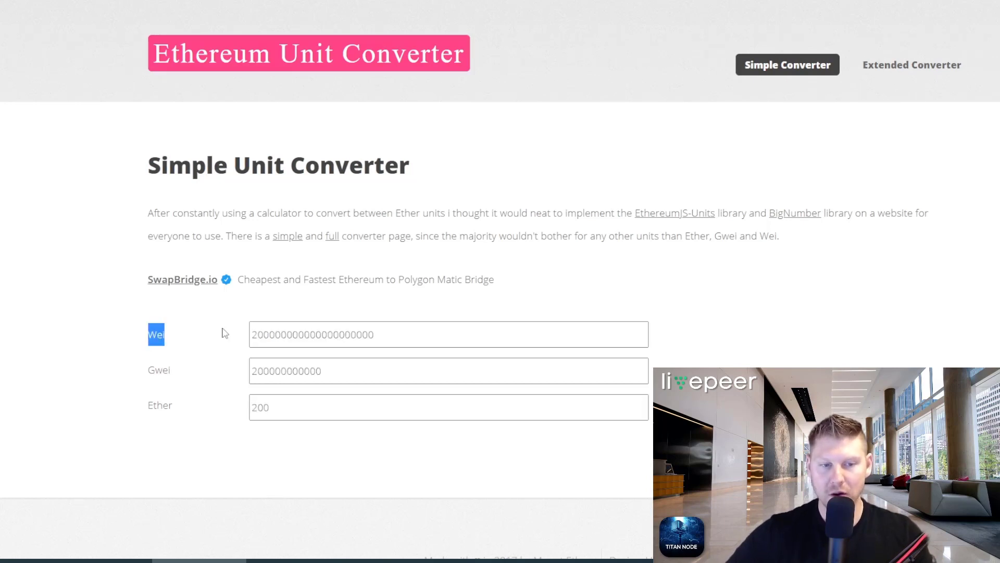
left_click_drag(404, 335, 221, 342)
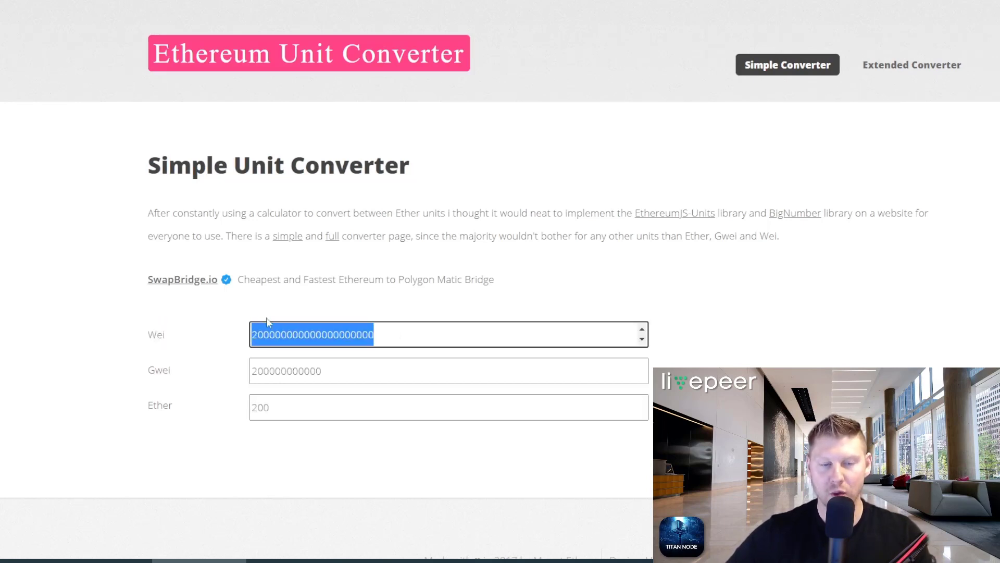
left_click(322, 302)
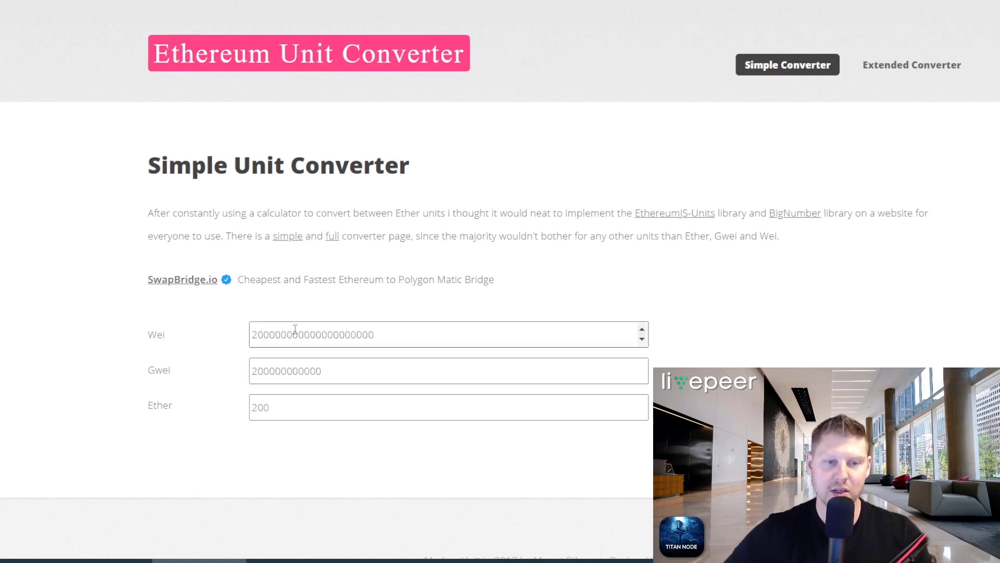
left_click_drag(268, 335, 232, 339)
key("ctrl+c")
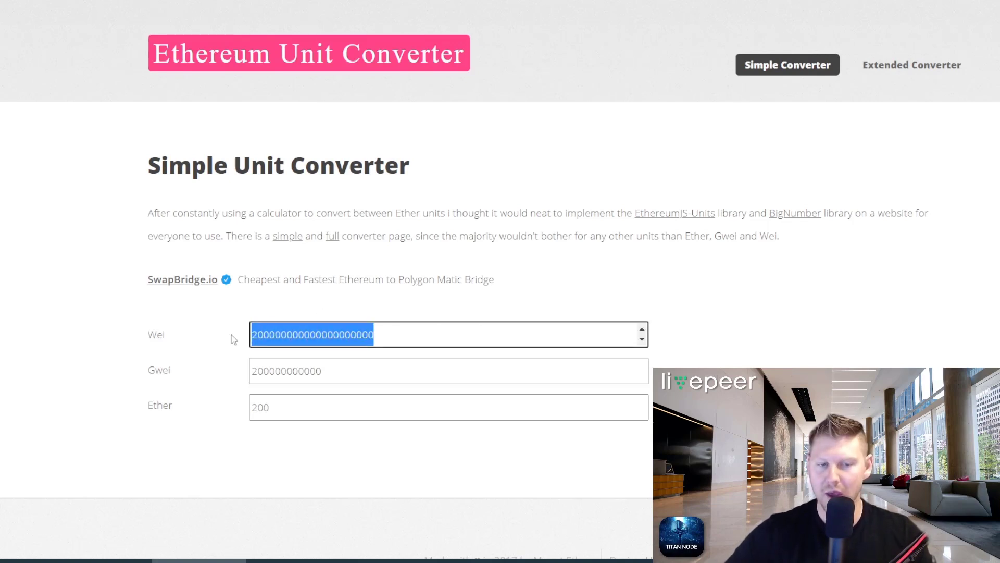
left_click(295, 416)
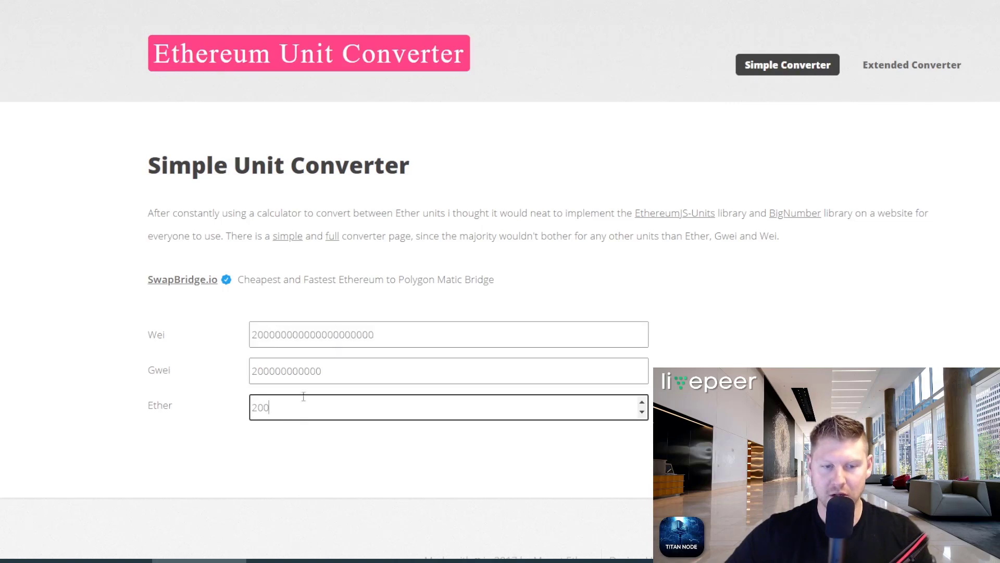
left_click(218, 1)
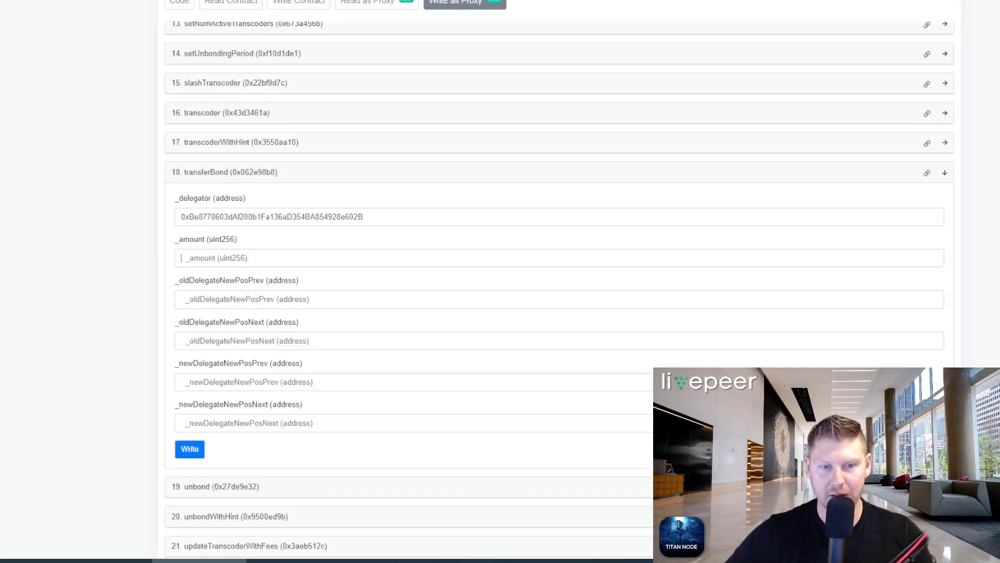
key("ctrl+v")
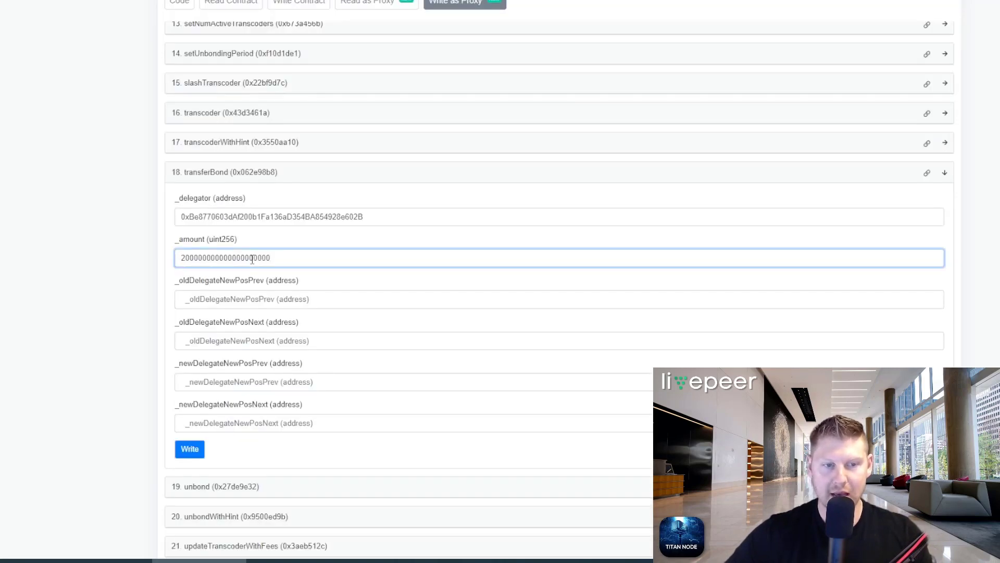
left_click_drag(299, 258, 161, 263)
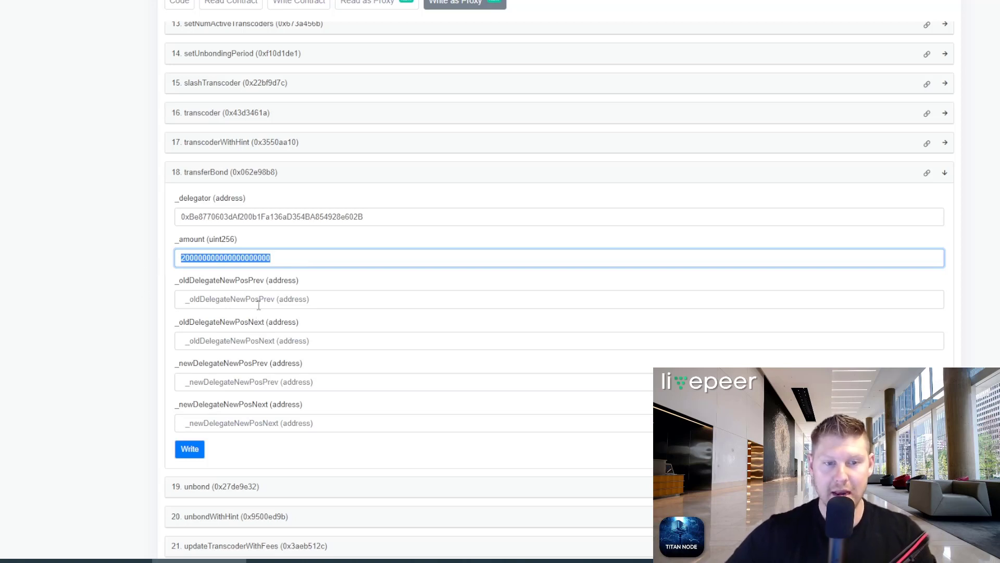
key("Tab")
key("Tab")
key("Tab")
key("Tab")
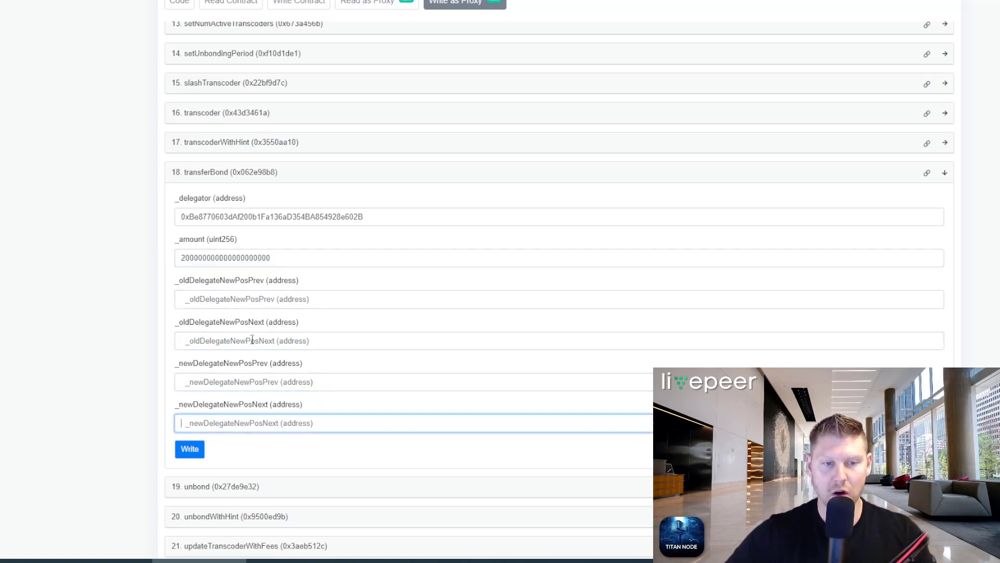
left_click(255, 299)
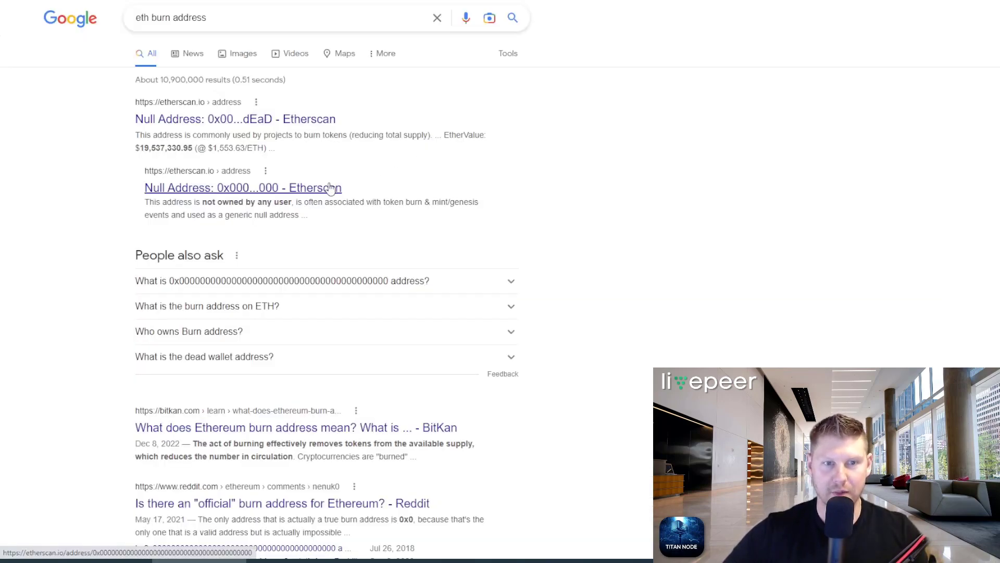
Step: Copy the all-zero null address from its Etherscan page
left_click(330, 188)
left_click_drag(222, 64, 430, 63)
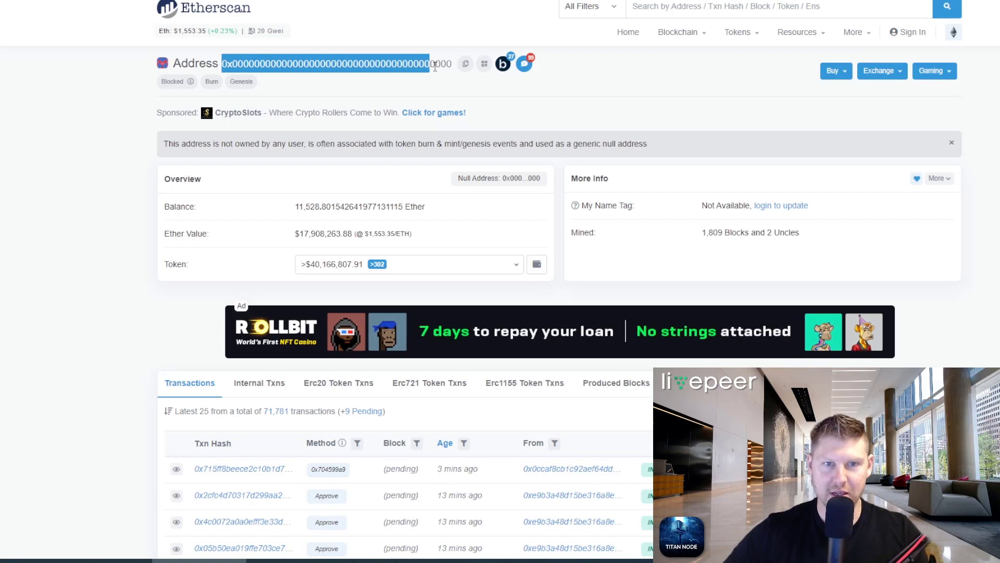
left_click(465, 64)
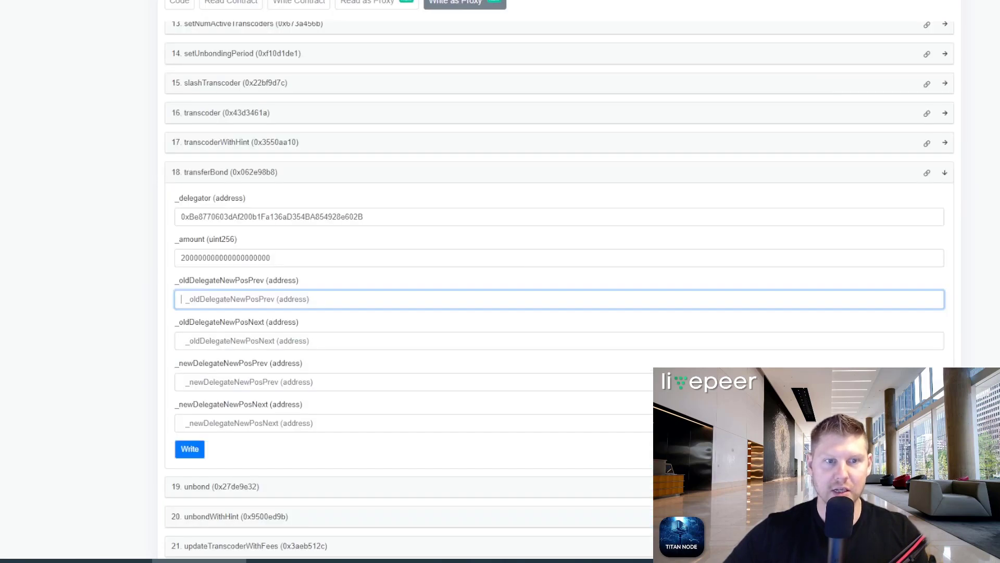
Step: Fill all four old/new delegate position fields with the zero address
key("ctrl+v")
key("Tab")
key("ctrl+v")
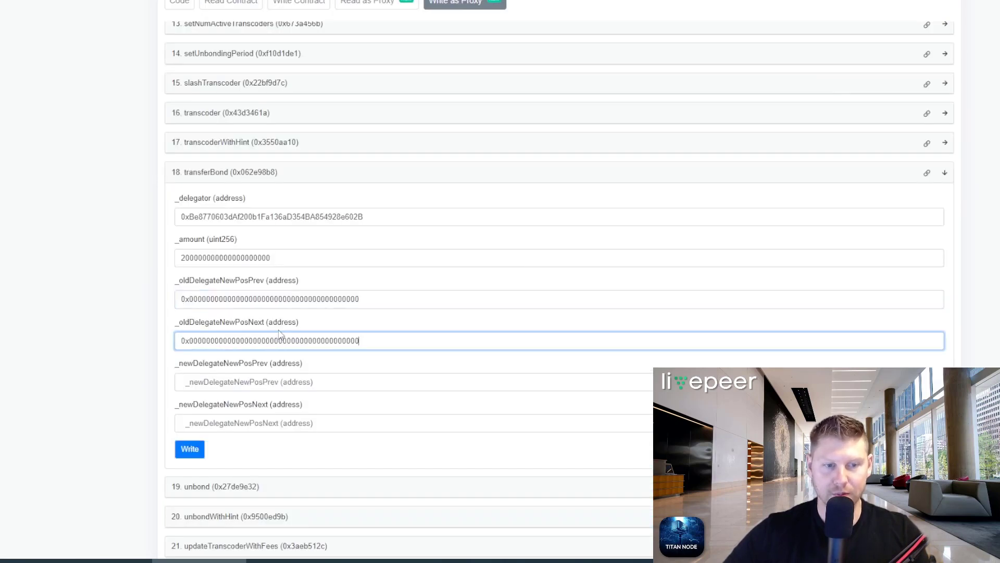
left_click(264, 375)
key("ctrl+v")
left_click(263, 429)
key("ctrl+v")
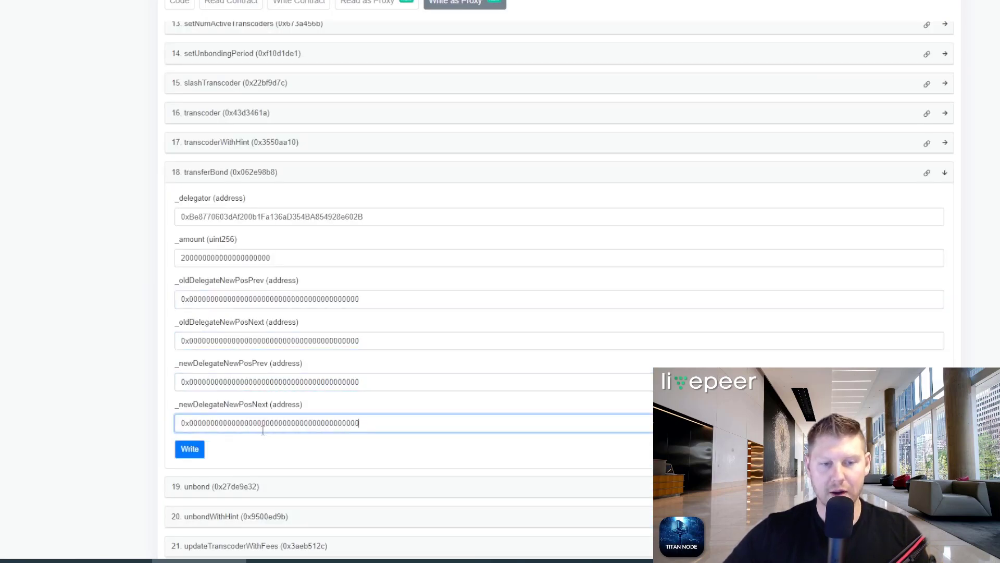
Step: Verify the four position values and submit the transferBond transaction with Write
left_click(371, 339)
left_click(373, 298)
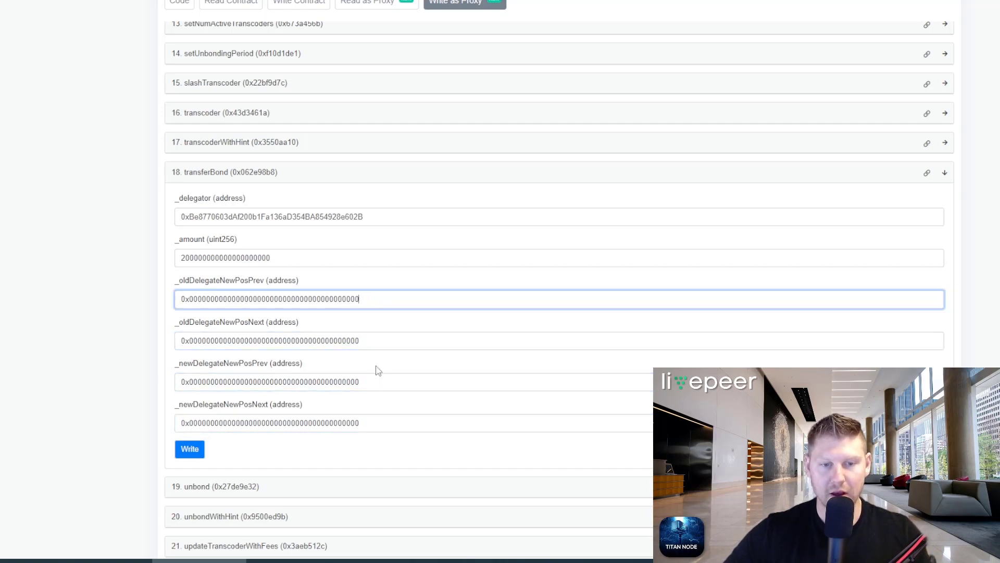
left_click(379, 381)
left_click(377, 425)
left_click(136, 332)
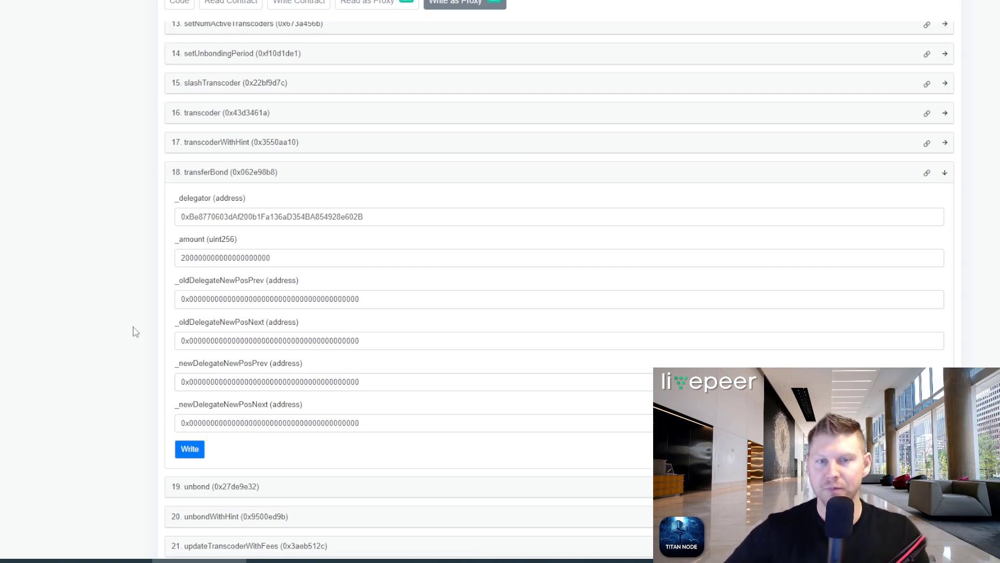
left_click(188, 450)
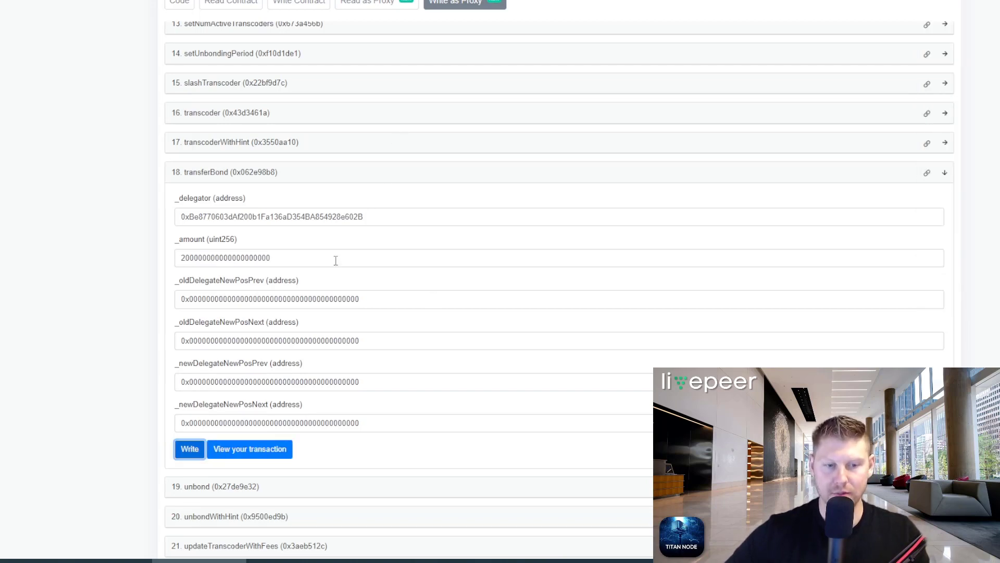
left_click(264, 451)
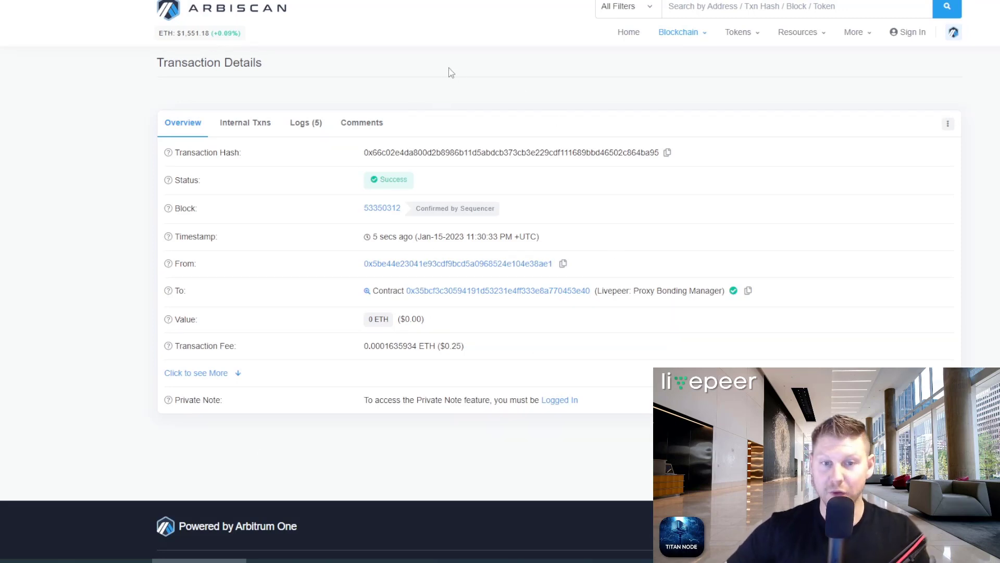
left_click(211, 0)
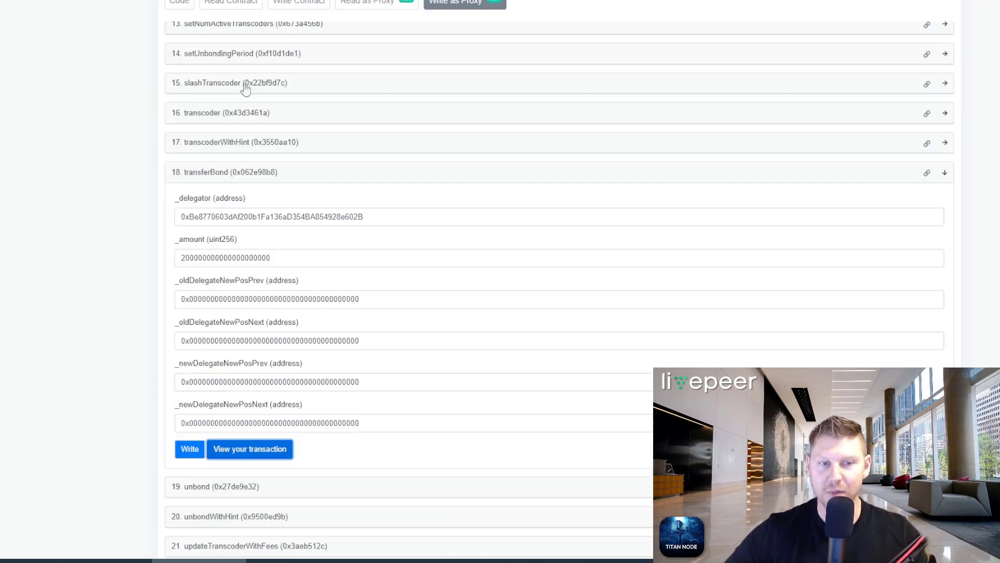
left_click_drag(298, 261, 138, 267)
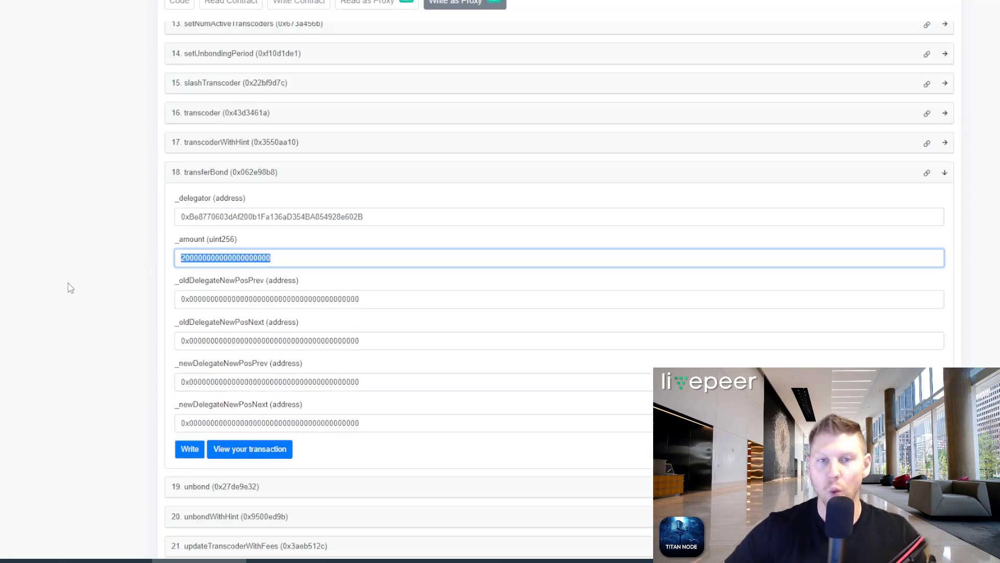